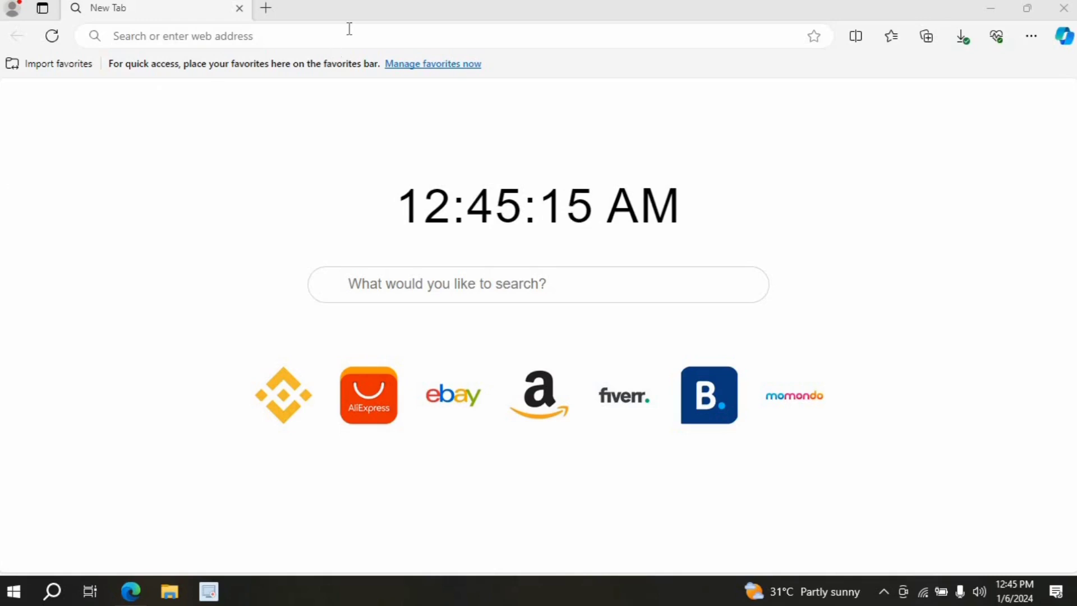
- Search the web for "visual studio code" and open the official code.visualstudio.com site
{"action": "left_click", "coordinate": [320, 35]}
{"action": "type", "text": "vi"}
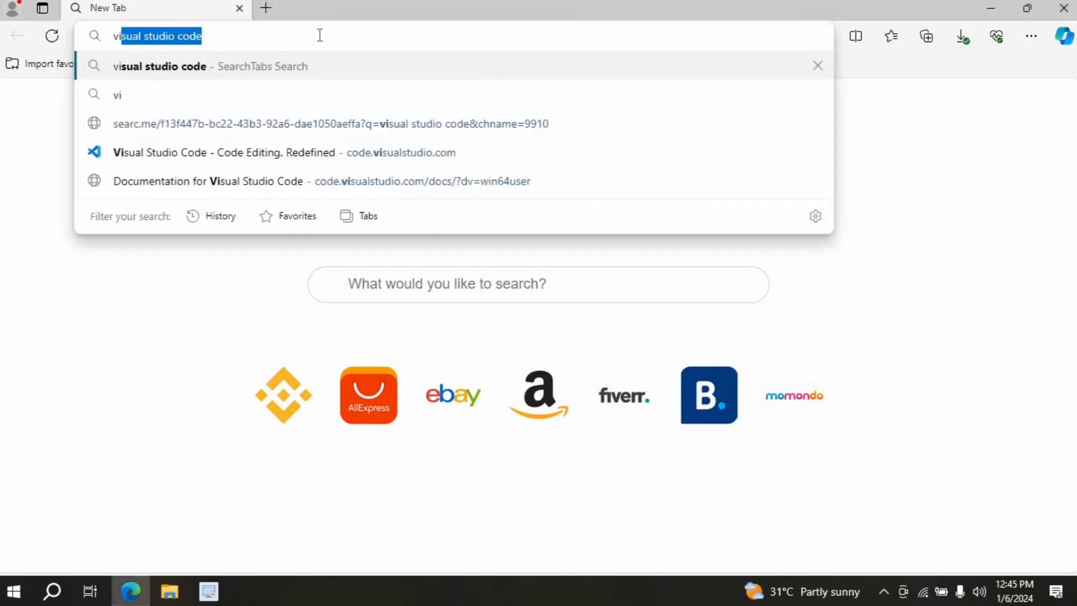
{"action": "key", "text": "Return"}
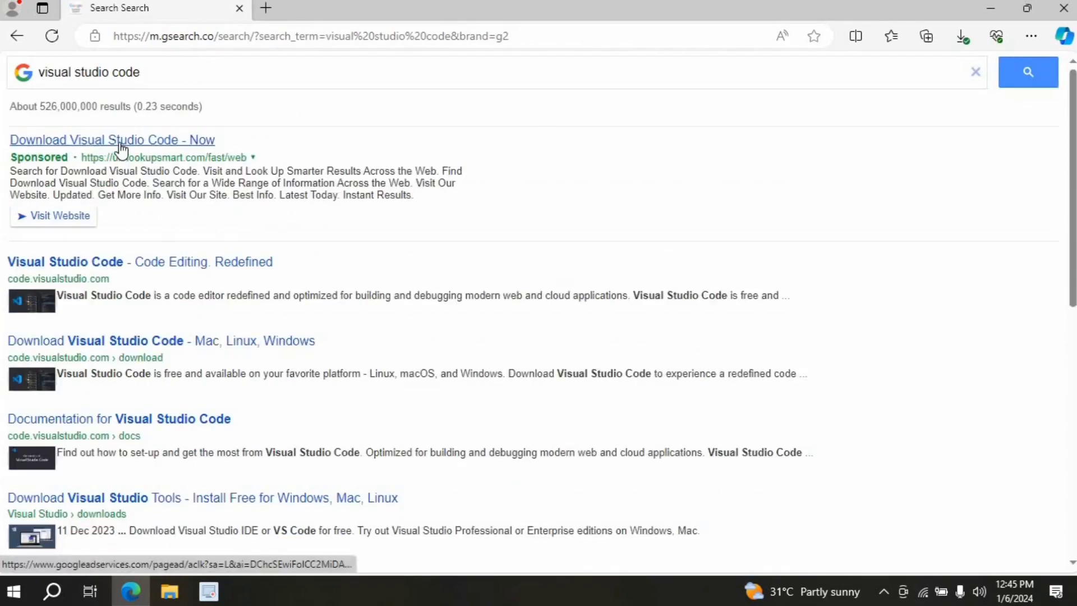
{"action": "left_click", "coordinate": [98, 268]}
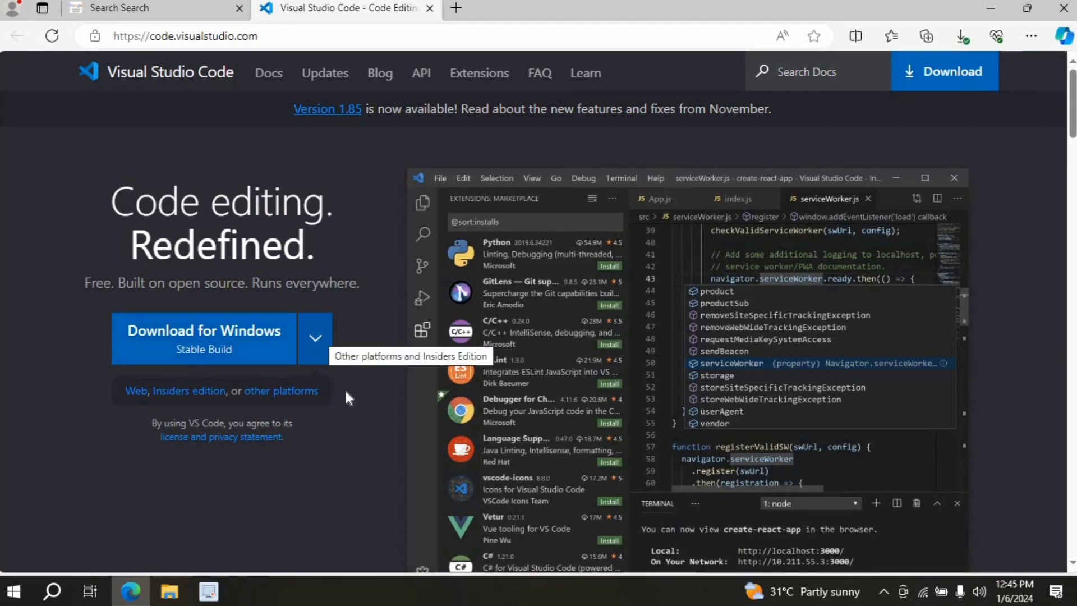
- Start downloading the stable Windows x64 User Installer, pause the download and cancel it
{"action": "left_click", "coordinate": [319, 339]}
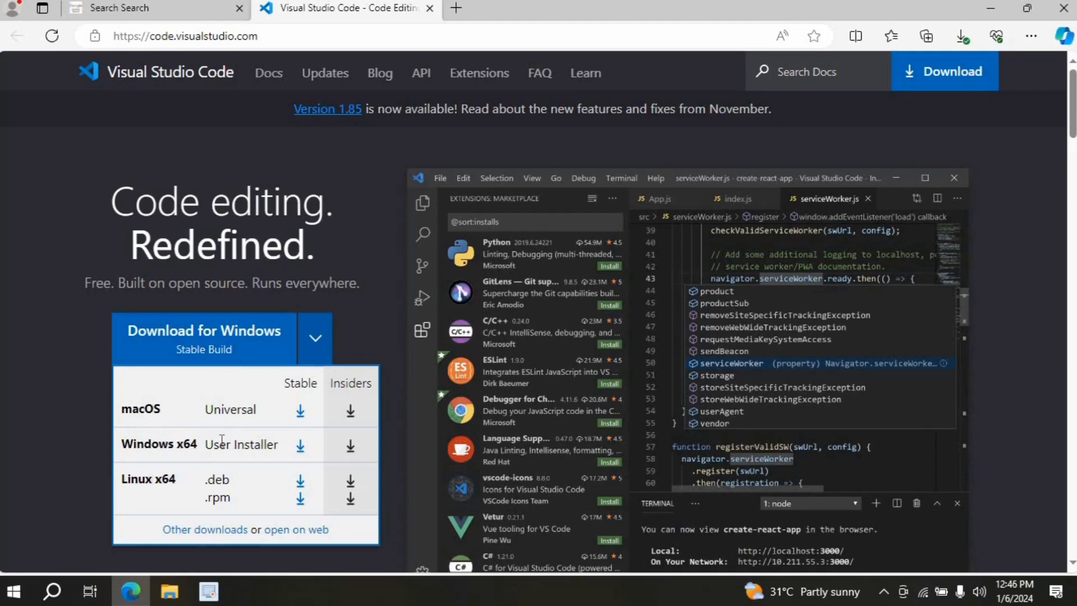
{"action": "left_click", "coordinate": [301, 449]}
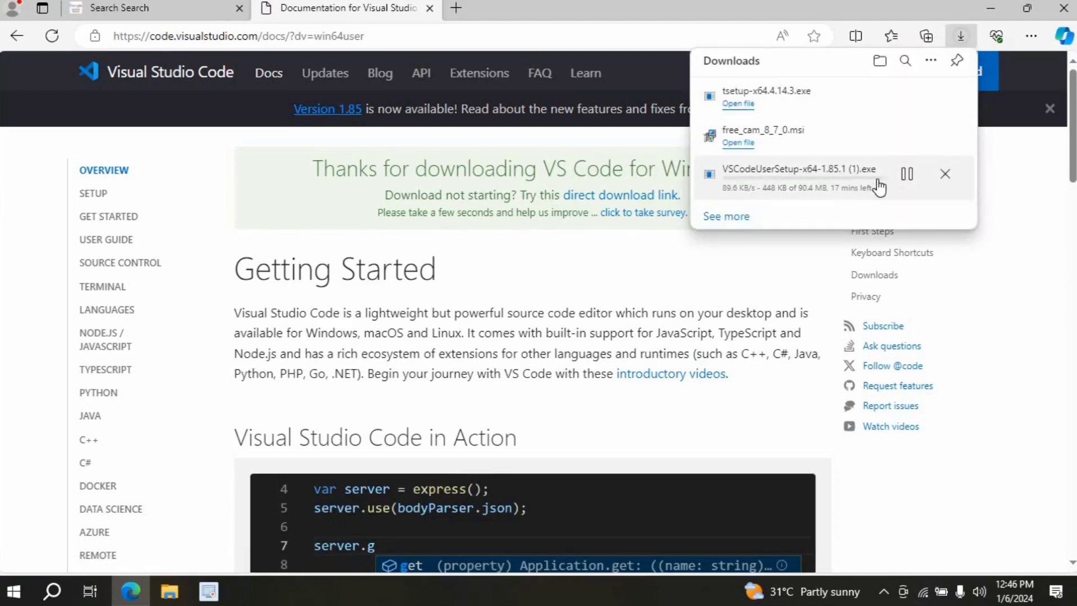
{"action": "left_click", "coordinate": [907, 178]}
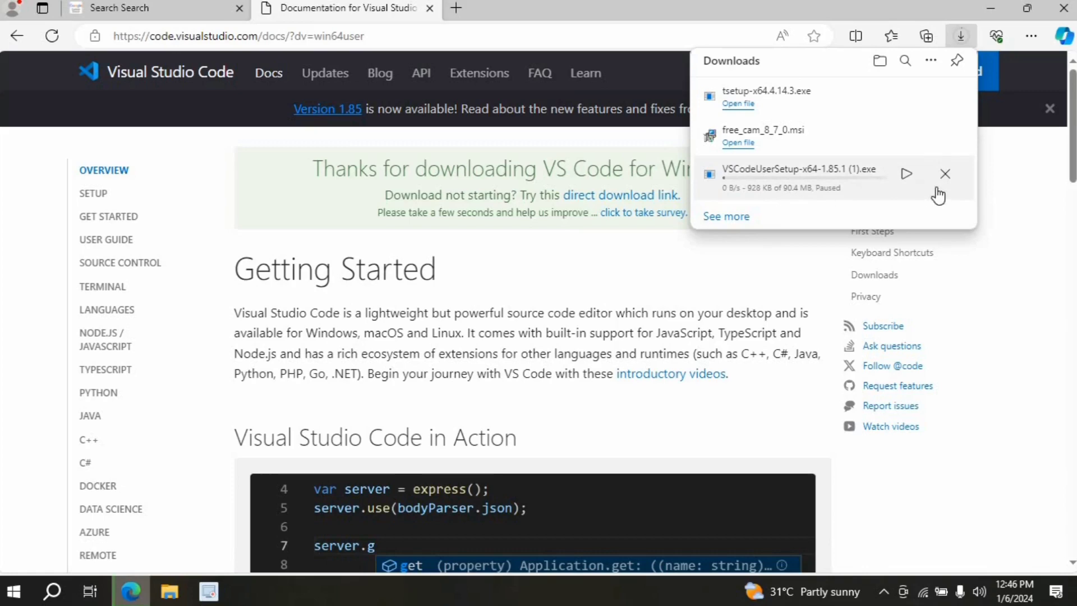
{"action": "left_click", "coordinate": [945, 174]}
- Switch to File Explorer and launch the VSCodeUserSetup-x64-1.85.1 installer from the Downloads folder
{"action": "left_click", "coordinate": [994, 8]}
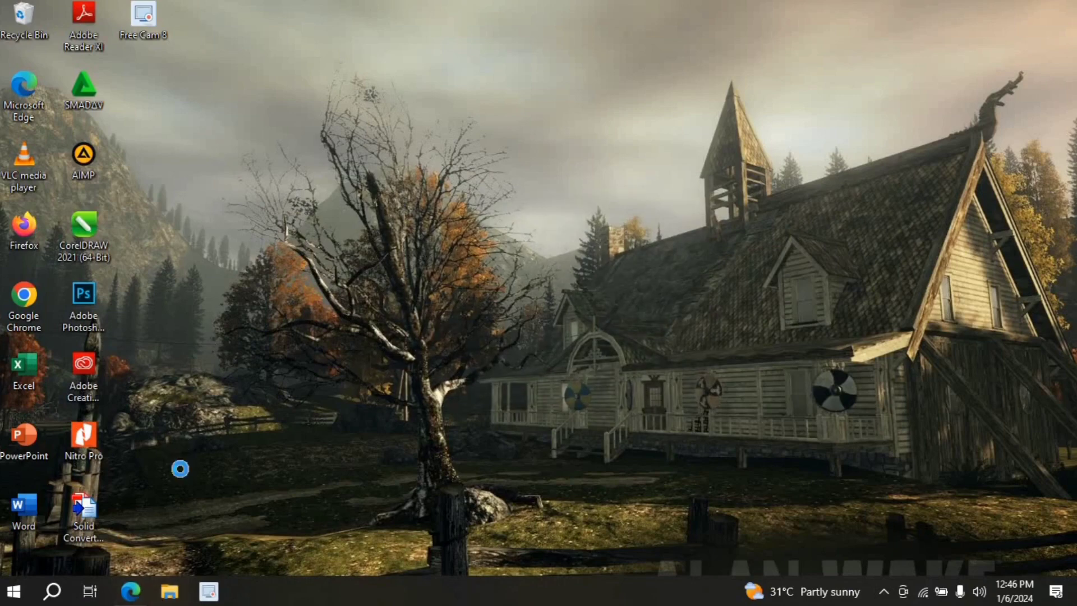
{"action": "key", "text": "super+e"}
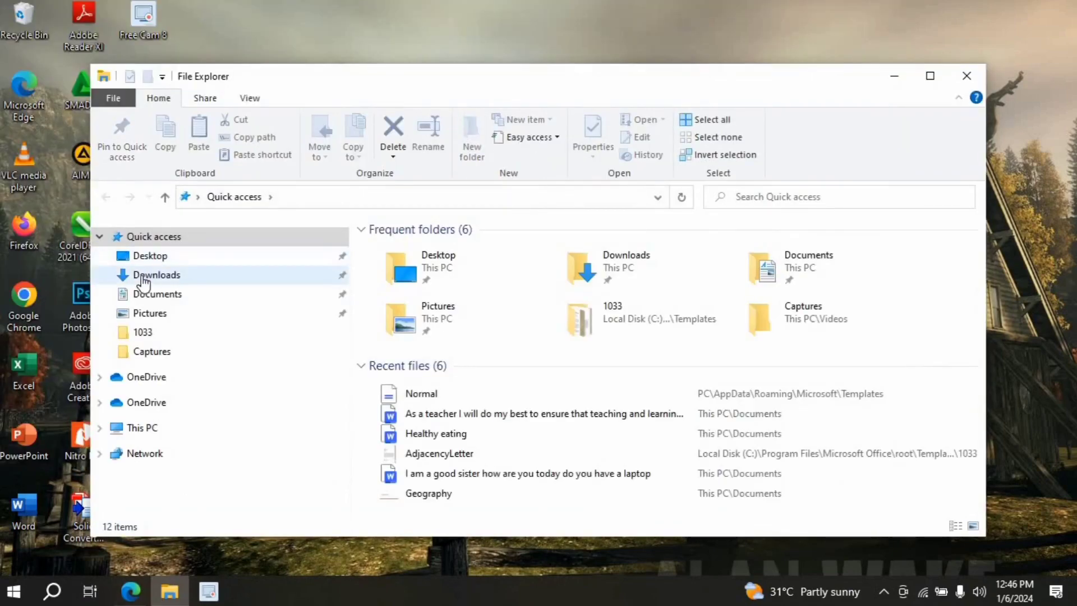
{"action": "left_click", "coordinate": [143, 278]}
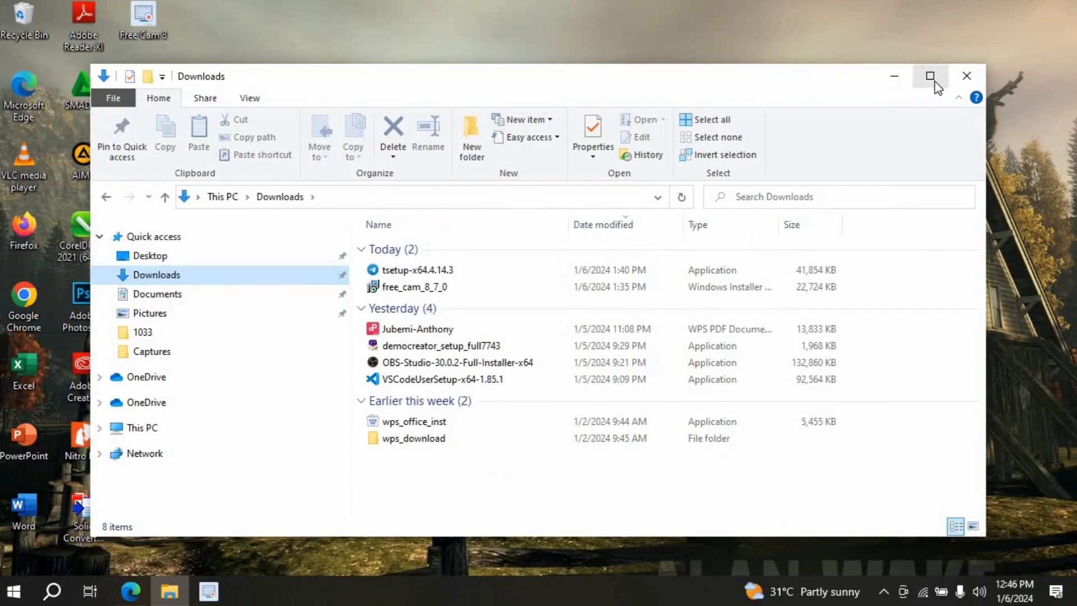
{"action": "left_click", "coordinate": [930, 76]}
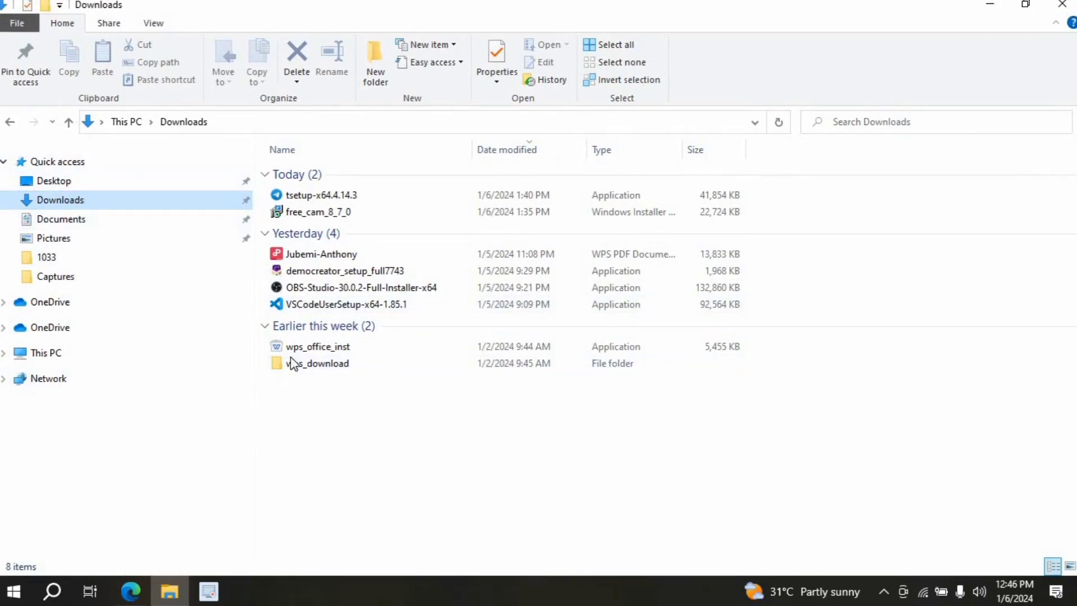
{"action": "double_click", "coordinate": [333, 305]}
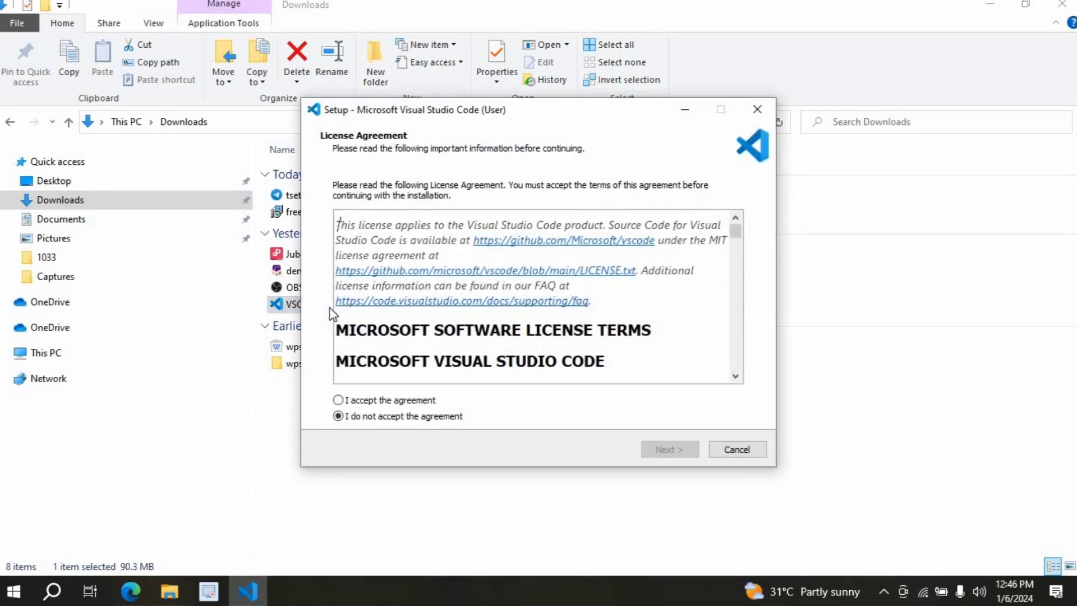
- Accept the license agreement and keep the default install location and Start Menu folder
{"action": "left_click", "coordinate": [339, 401]}
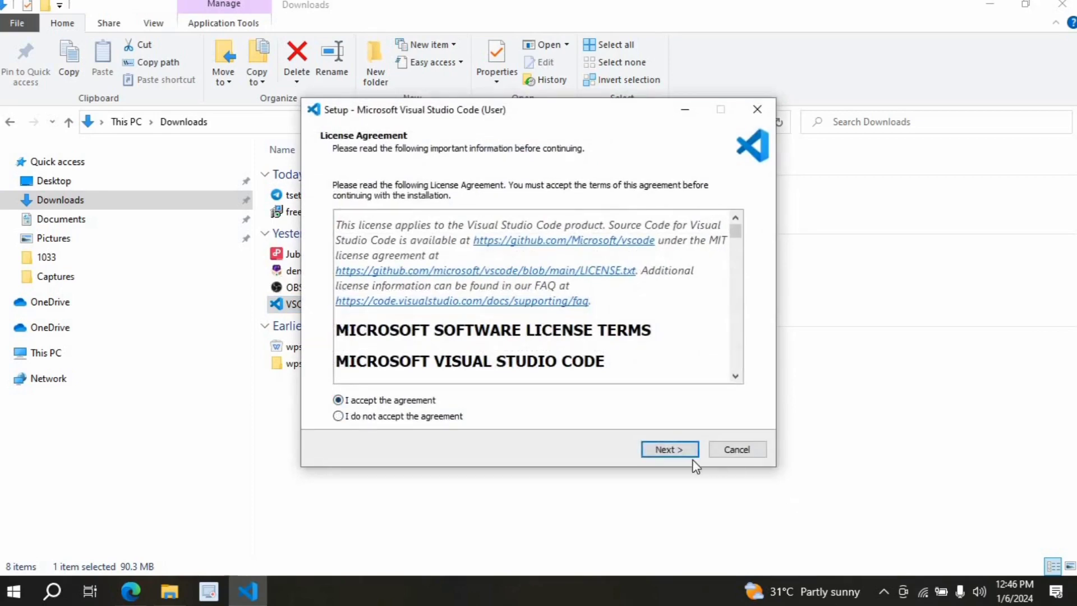
{"action": "left_click", "coordinate": [675, 453]}
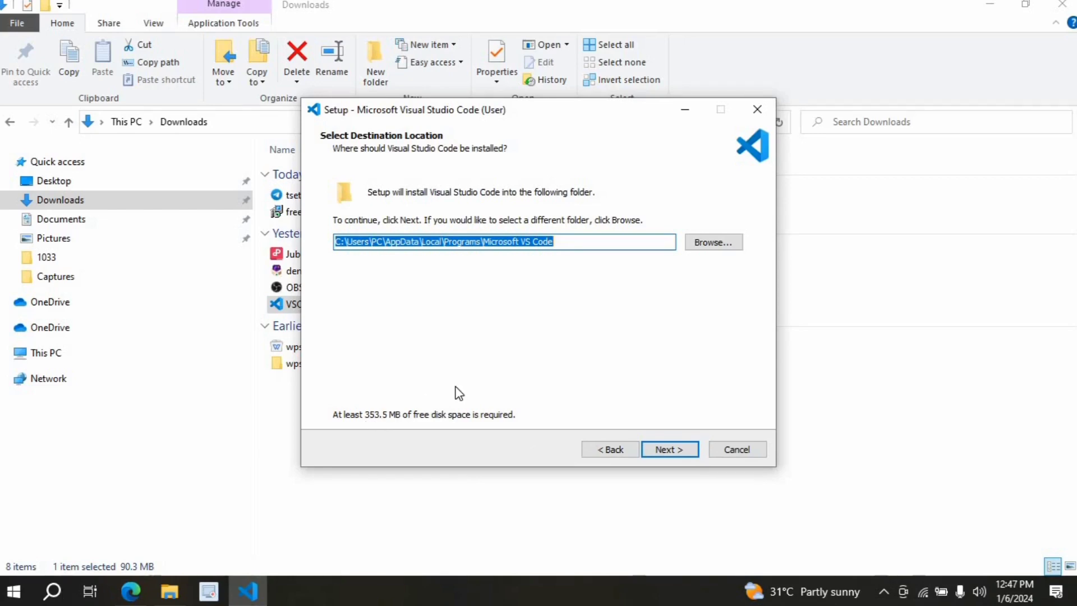
{"action": "left_click", "coordinate": [666, 453]}
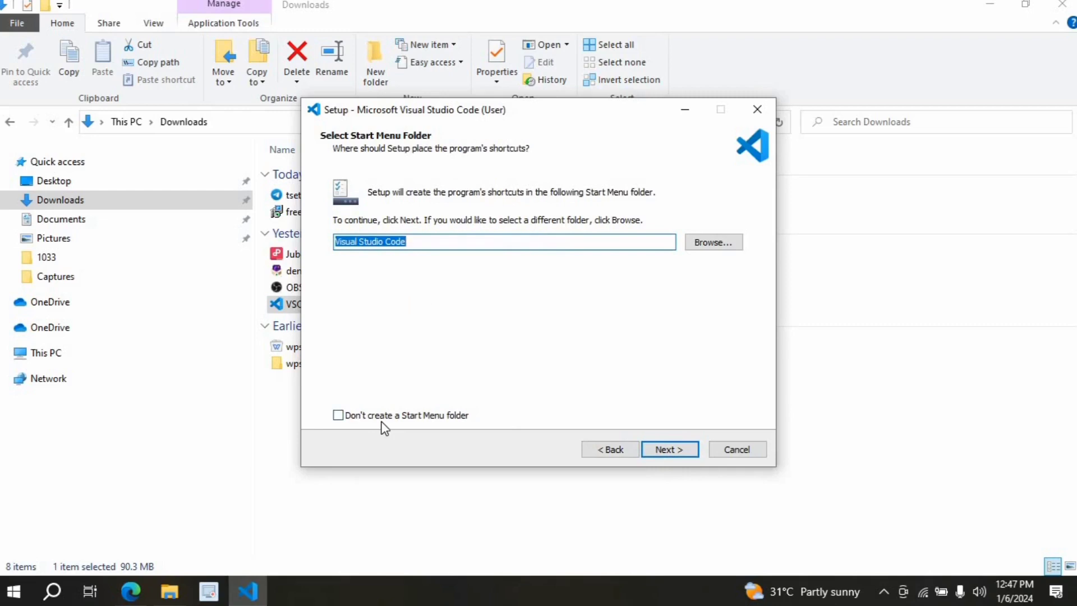
{"action": "left_click", "coordinate": [338, 415]}
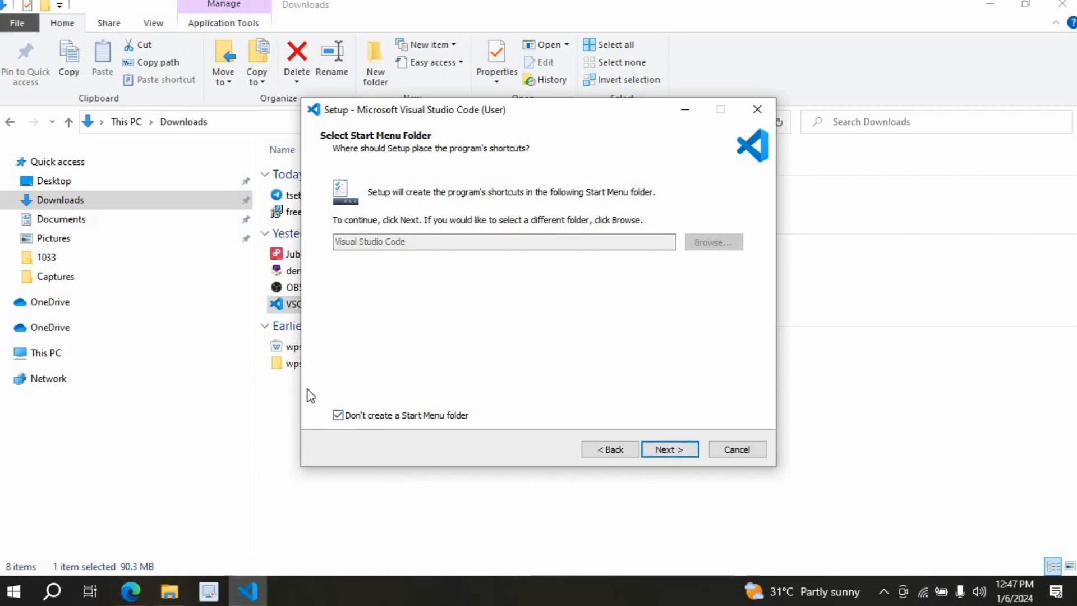
{"action": "left_click", "coordinate": [338, 415]}
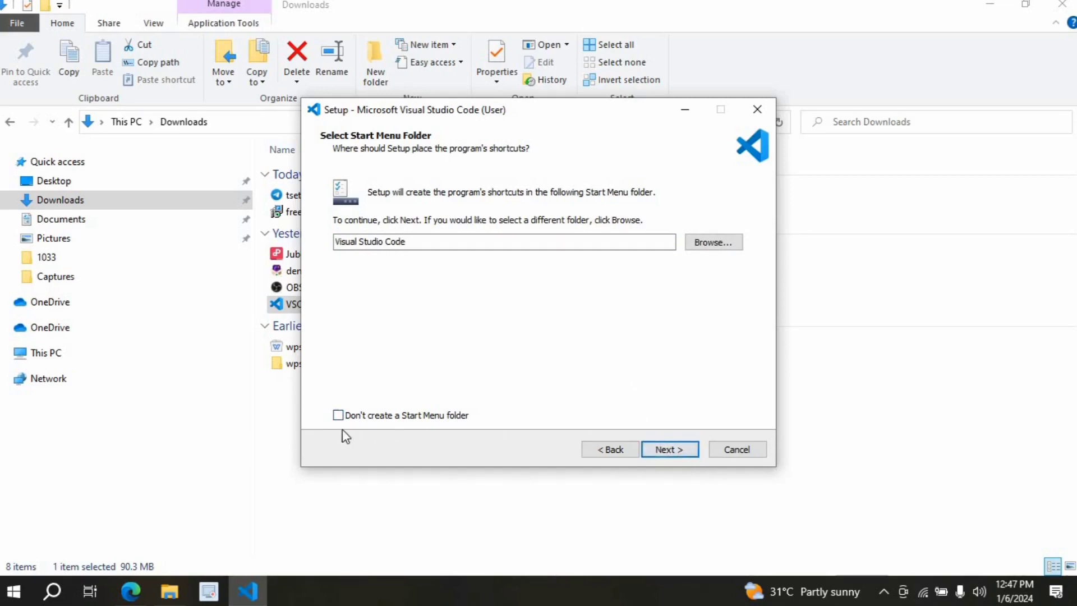
{"action": "left_click", "coordinate": [673, 451]}
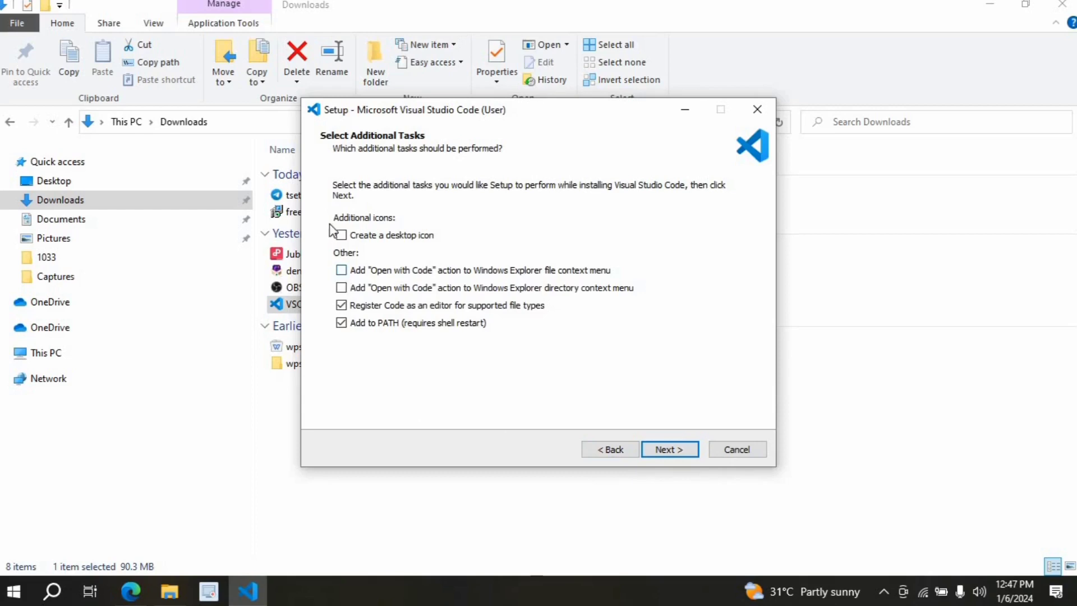
- Add a desktop icon and both "Open with Code" context menu actions, and complete the installation with Visual Studio Code set to launch
{"action": "left_click", "coordinate": [342, 237]}
{"action": "left_click", "coordinate": [342, 288]}
{"action": "left_click", "coordinate": [668, 450]}
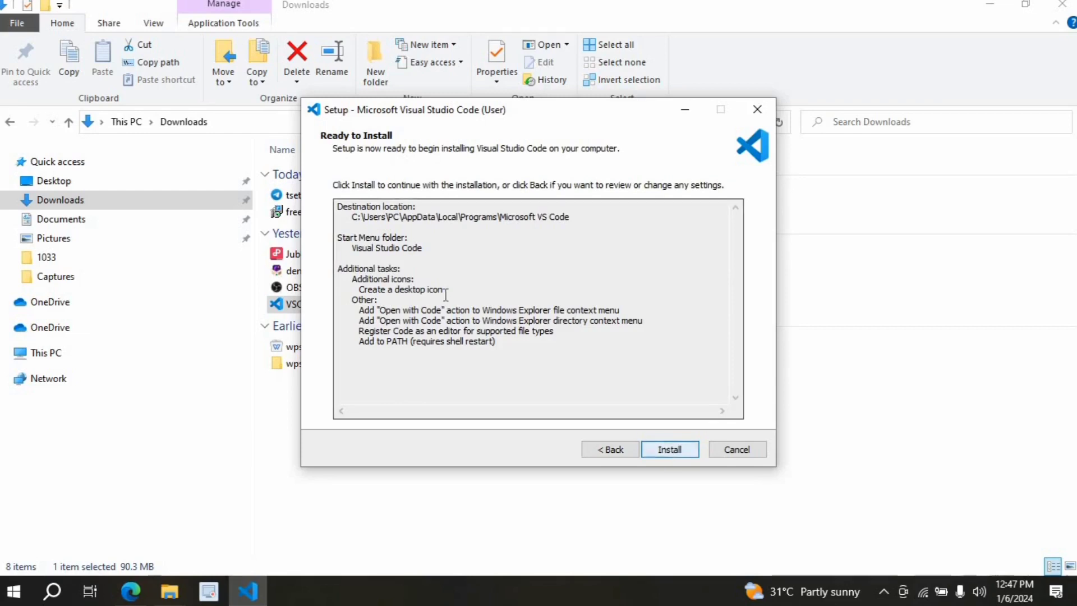
{"action": "left_click", "coordinate": [667, 449]}
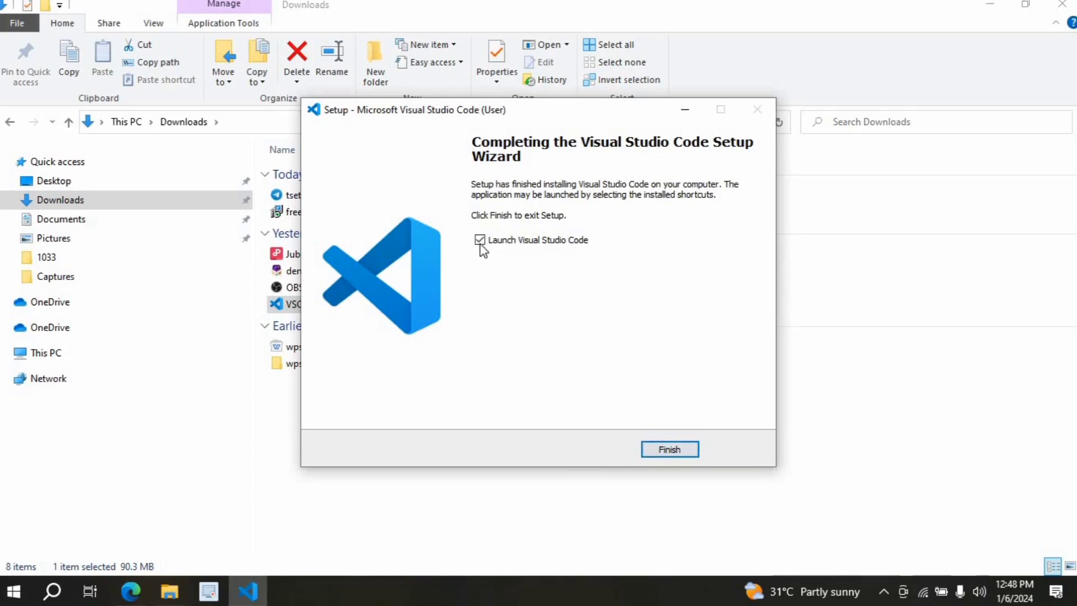
{"action": "left_click", "coordinate": [664, 452]}
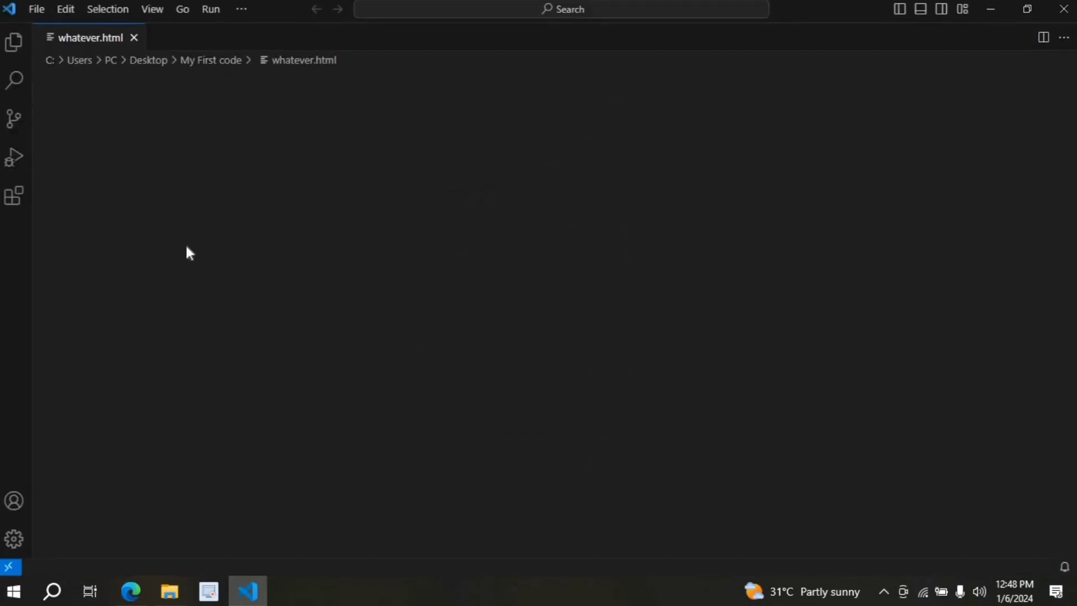
- Close whatever.html without saving its changes
{"action": "left_click", "coordinate": [133, 41]}
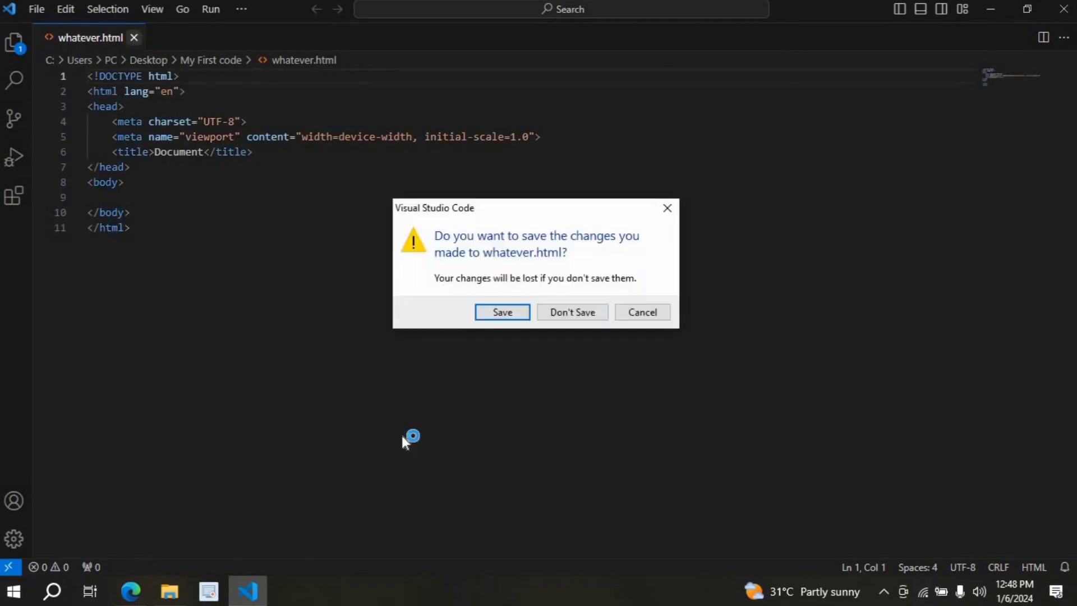
{"action": "left_click", "coordinate": [581, 319]}
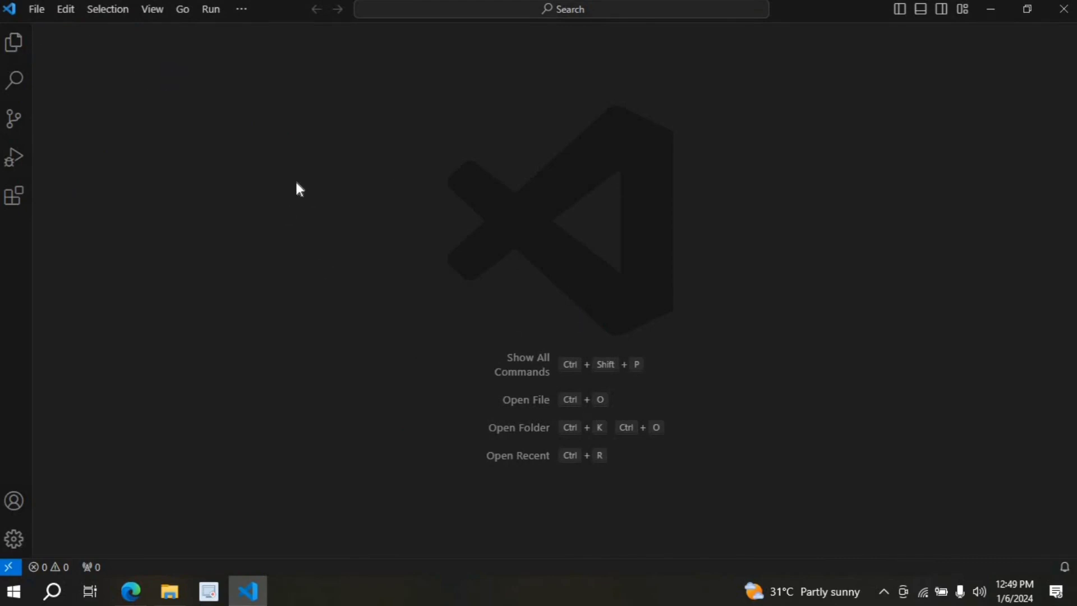
{"action": "left_click", "coordinate": [15, 47]}
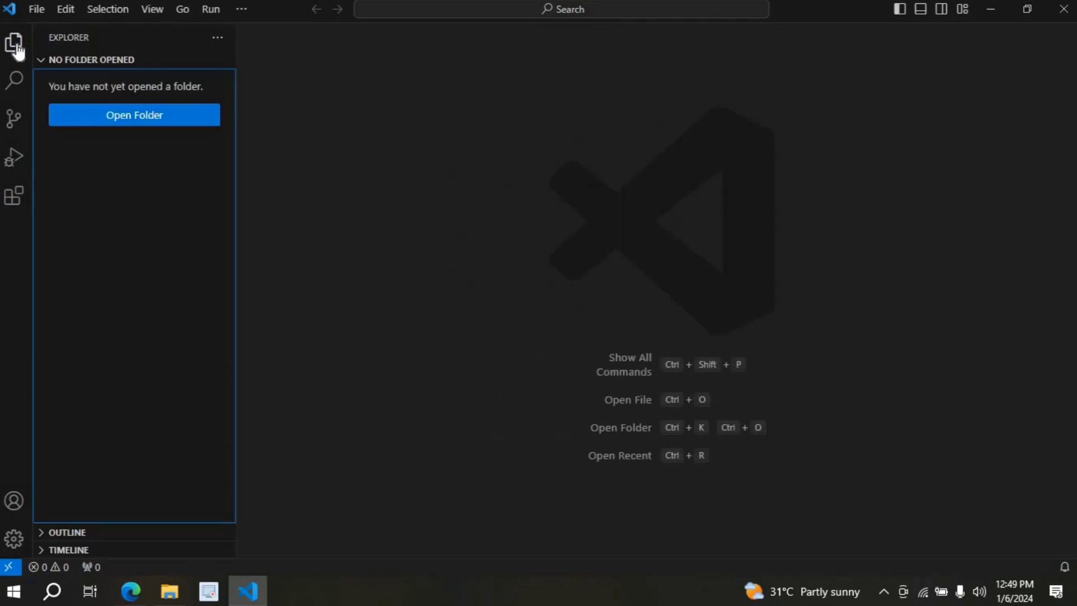
{"action": "left_click", "coordinate": [17, 51]}
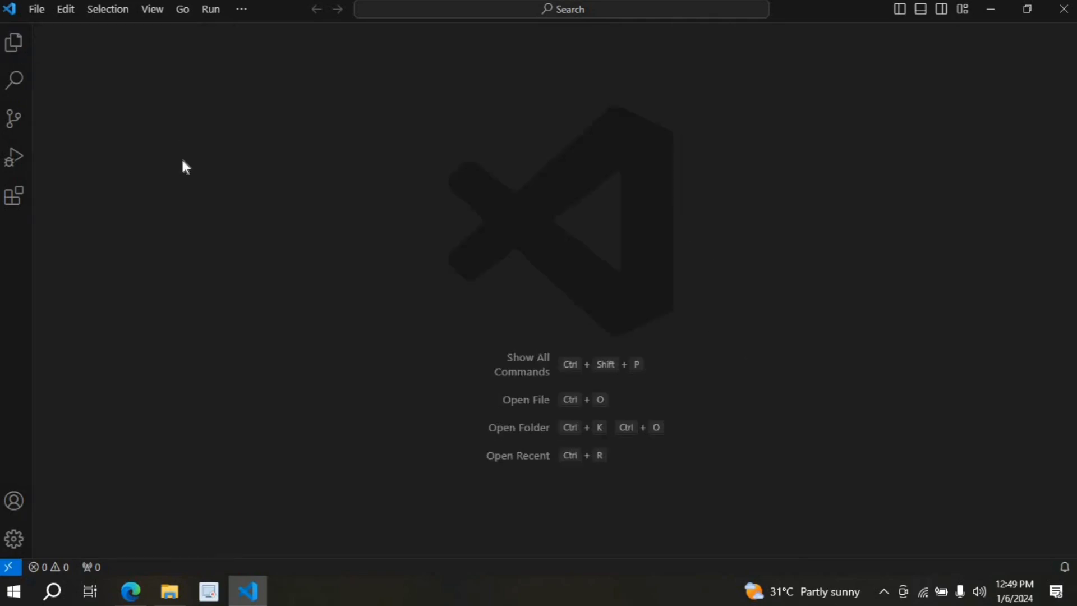
- Create a folder named "My code" on the Desktop while choosing a folder to open
{"action": "left_click", "coordinate": [39, 13]}
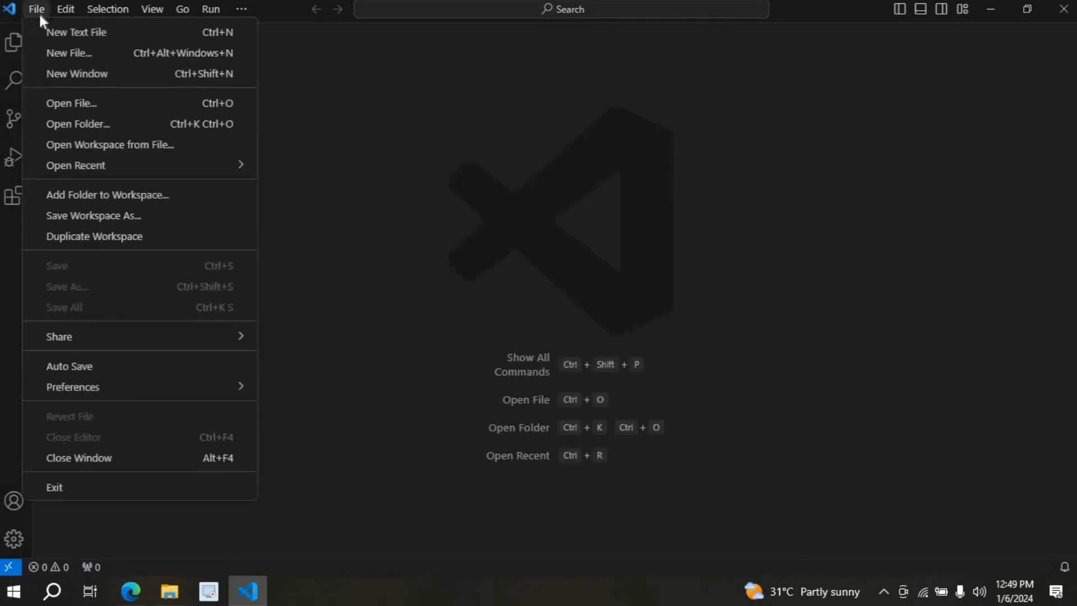
{"action": "left_click", "coordinate": [118, 134]}
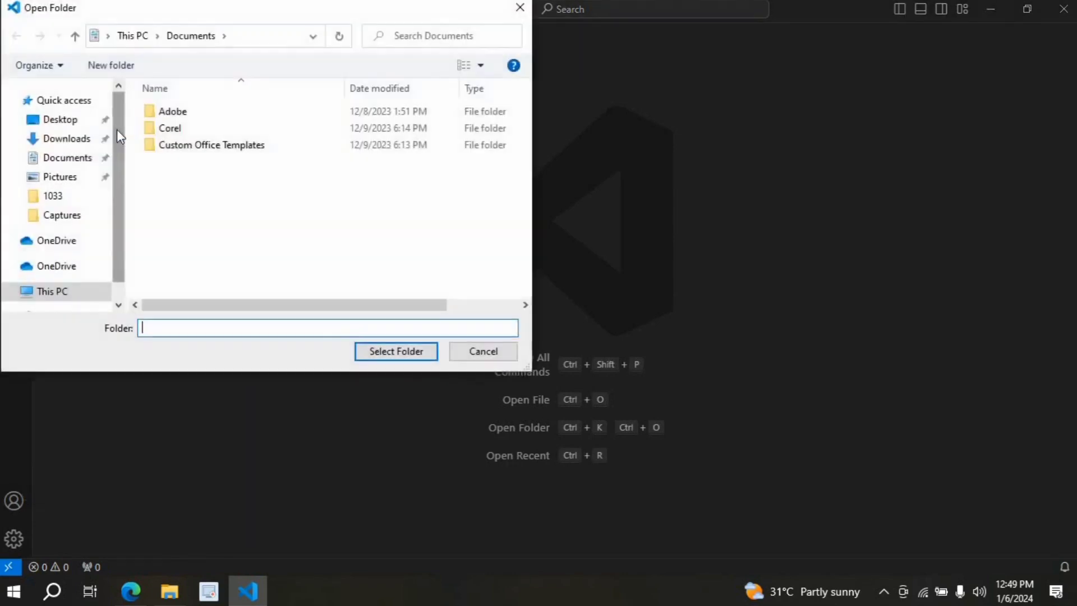
{"action": "left_click", "coordinate": [59, 121]}
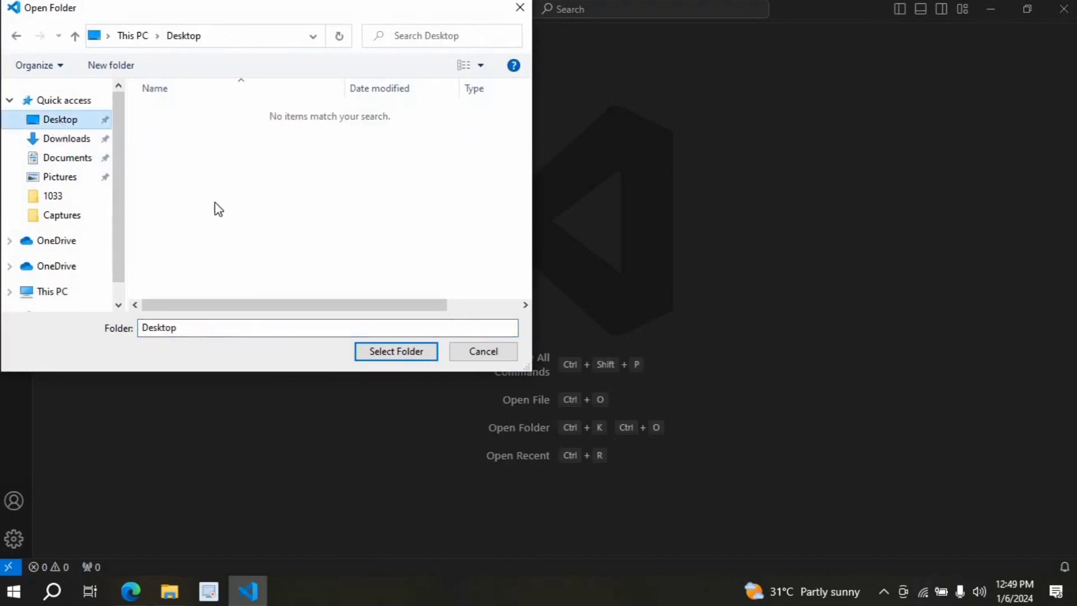
{"action": "left_click", "coordinate": [236, 329]}
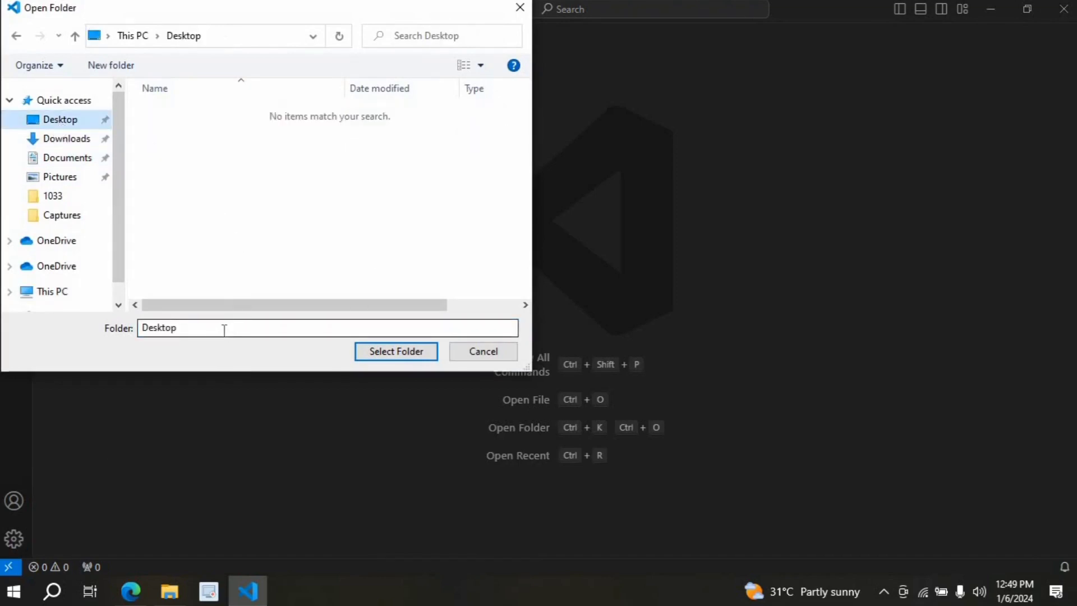
{"action": "left_click", "coordinate": [101, 74]}
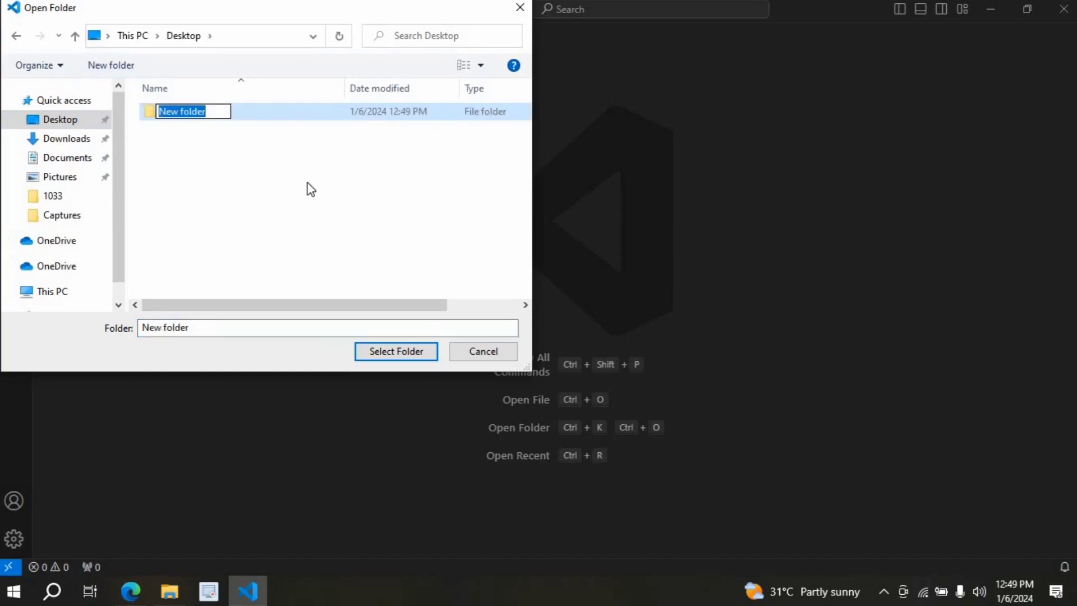
{"action": "type", "text": "My code"}
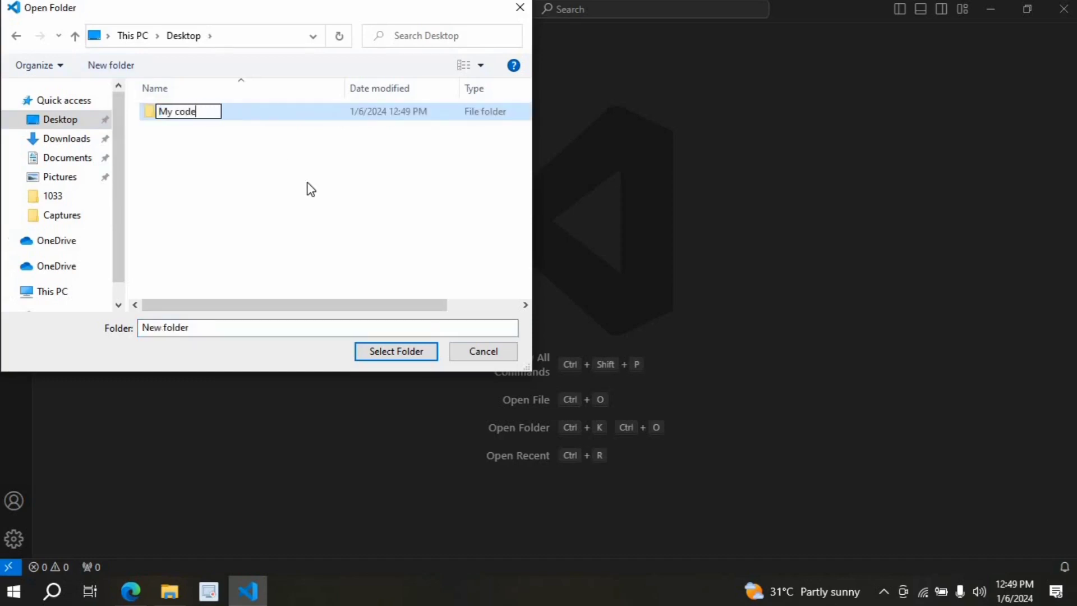
{"action": "left_click", "coordinate": [408, 357]}
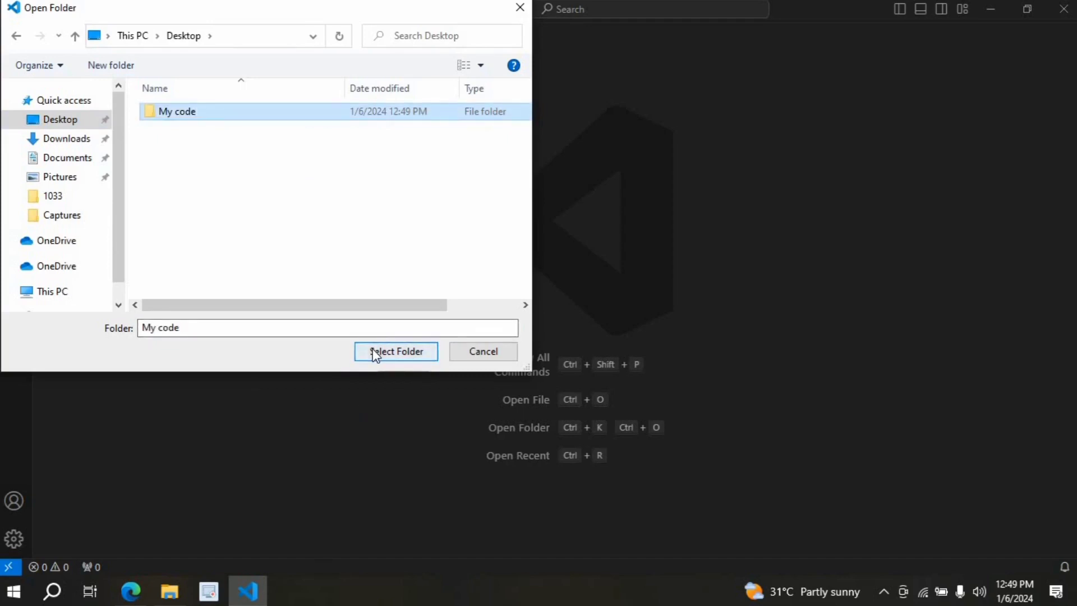
- Open the "My code" folder as the workspace and trust its authors
{"action": "left_click", "coordinate": [409, 358]}
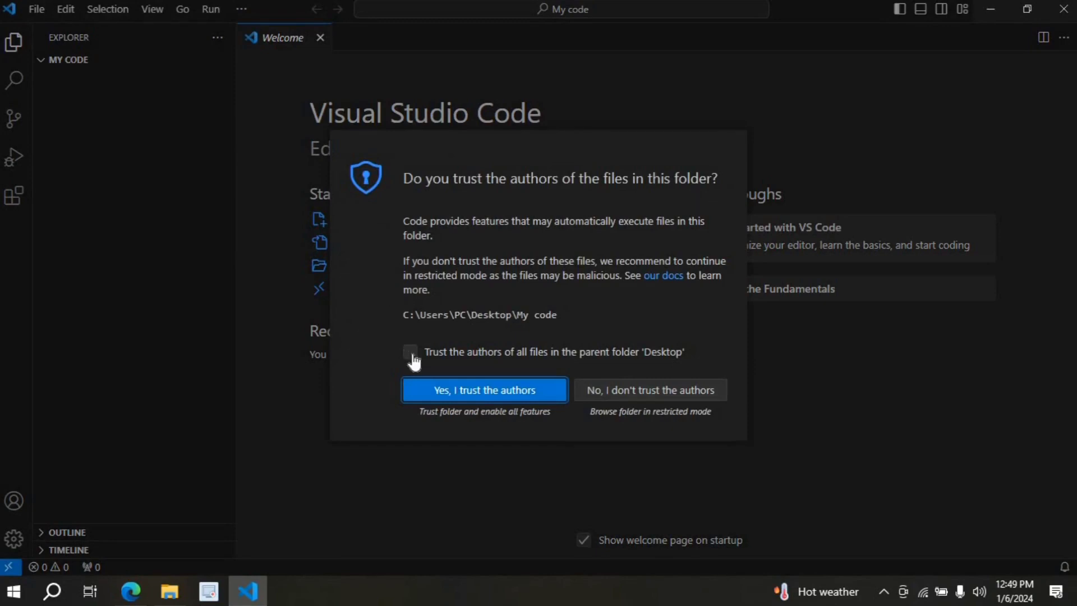
{"action": "left_click", "coordinate": [413, 356]}
{"action": "left_click", "coordinate": [411, 355]}
{"action": "left_click", "coordinate": [470, 399]}
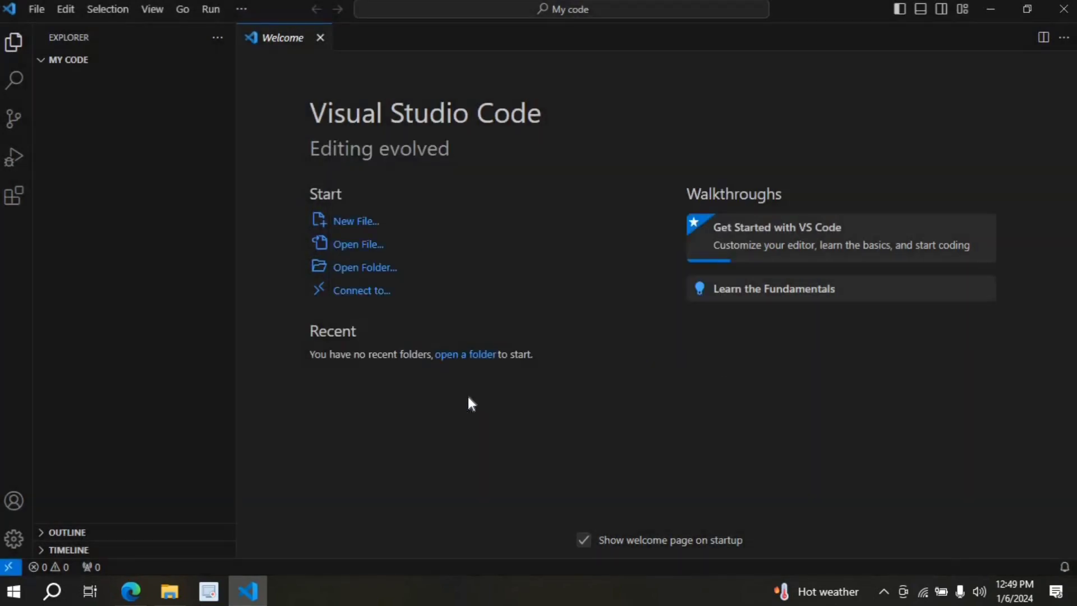
- Create a new file named index.html in the "My code" folder
{"action": "mouse_move", "coordinate": [185, 64]}
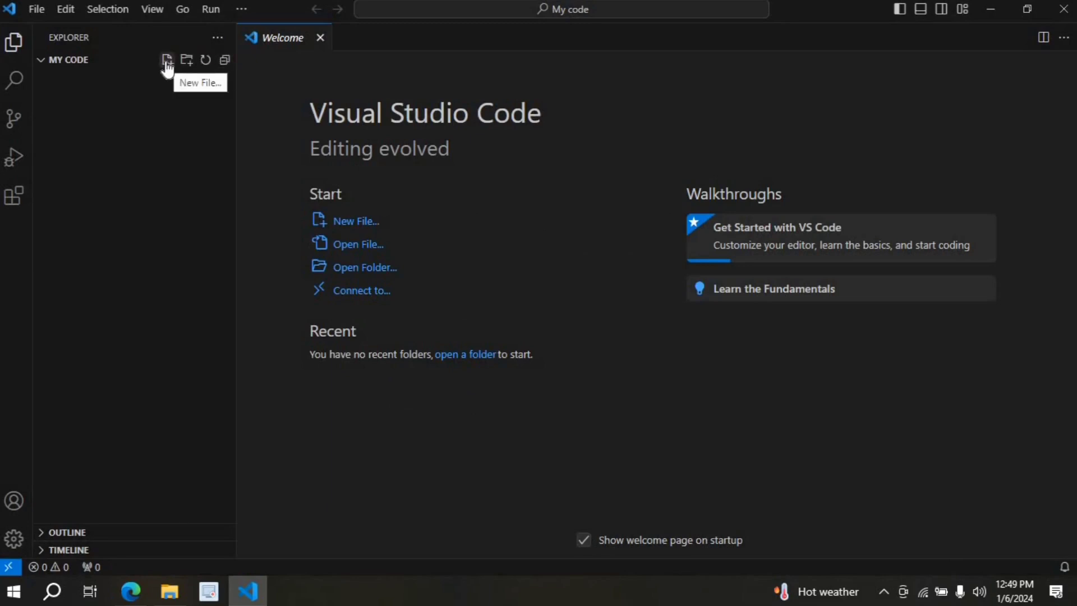
{"action": "left_click", "coordinate": [167, 60]}
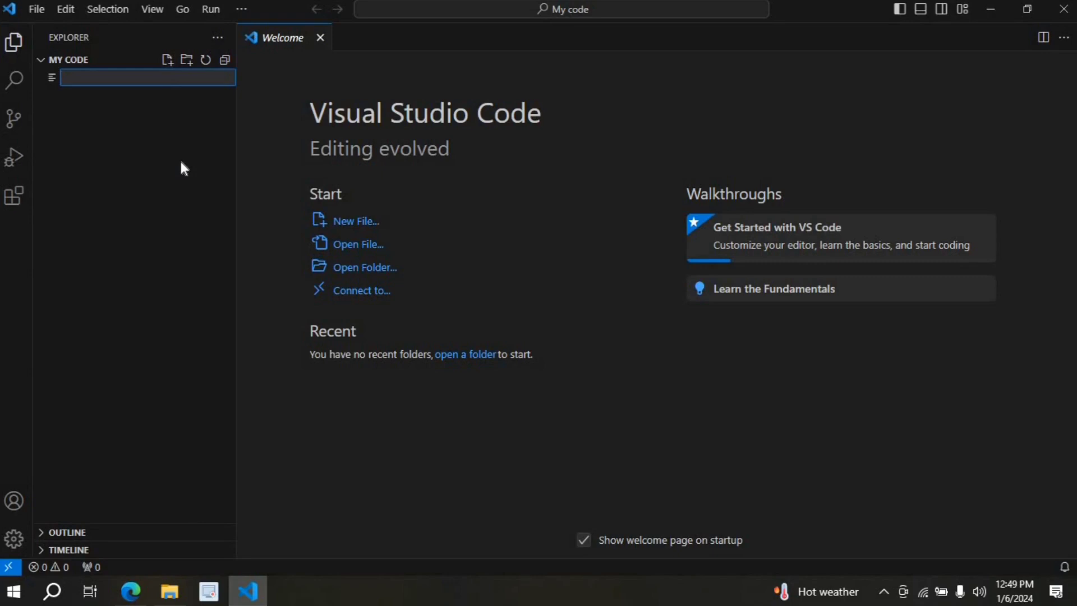
{"action": "type", "text": "index."}
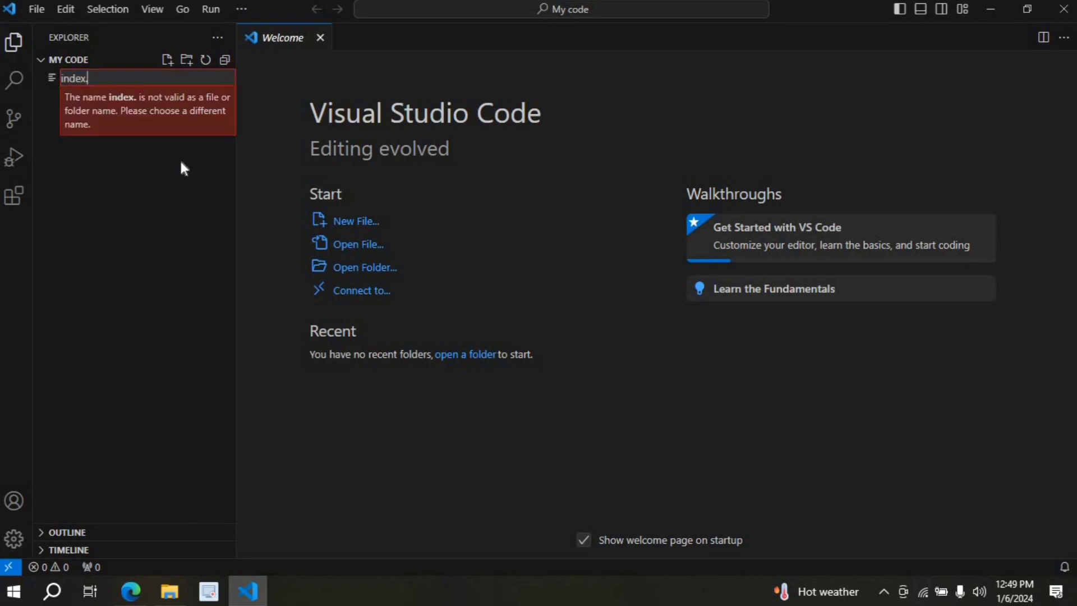
{"action": "type", "text": "html"}
{"action": "key", "text": "Return"}
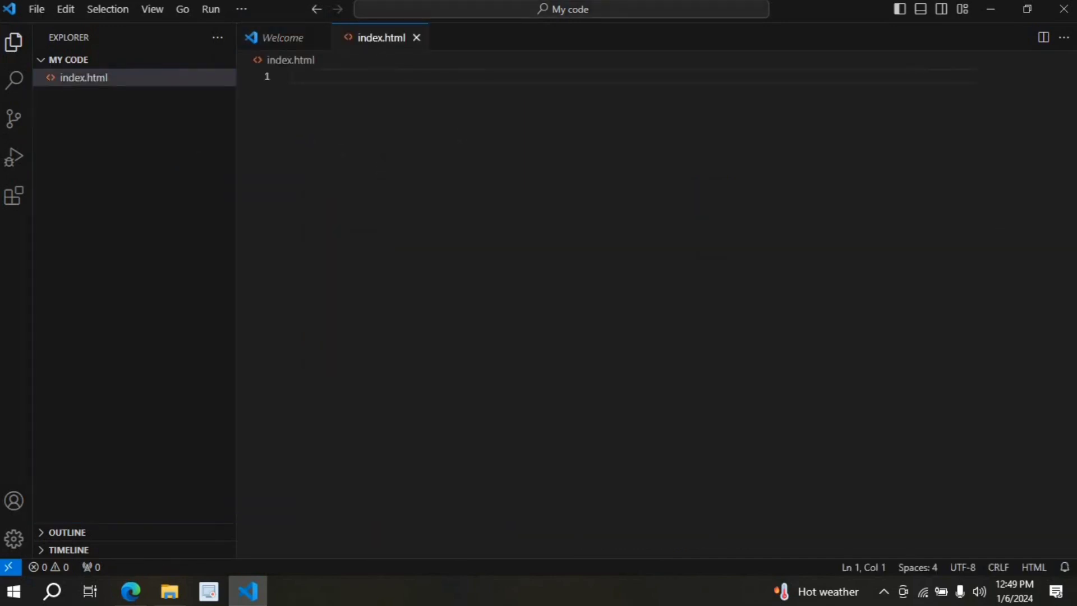
- Close Visual Studio Code and reopen the "My code" folder with Code directly from the Desktop, clearing the Downloads window out of the way
{"action": "left_click", "coordinate": [1064, 11]}
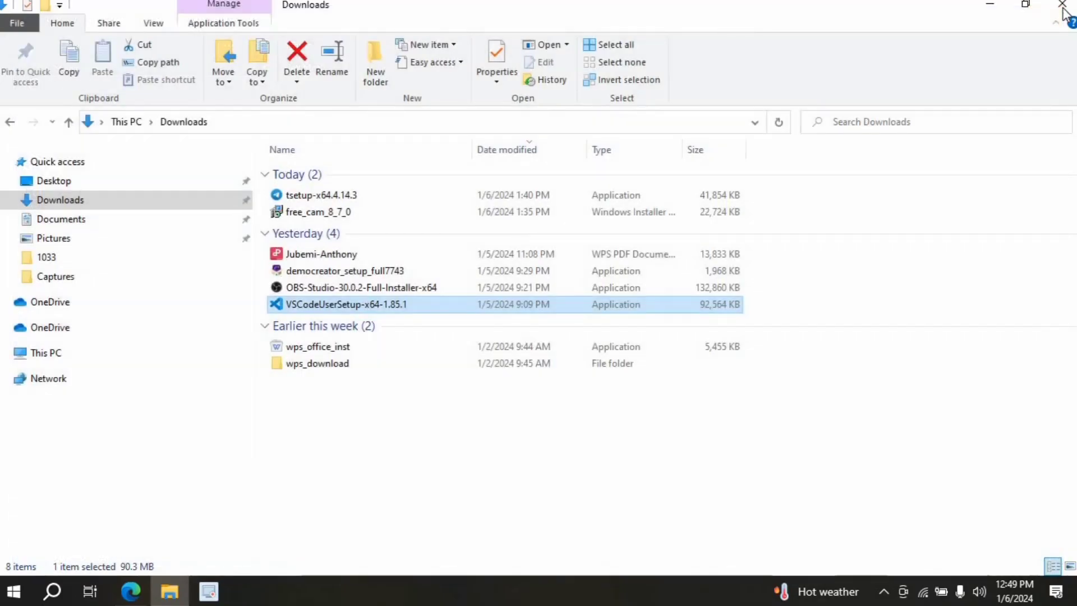
{"action": "left_click", "coordinate": [999, 8]}
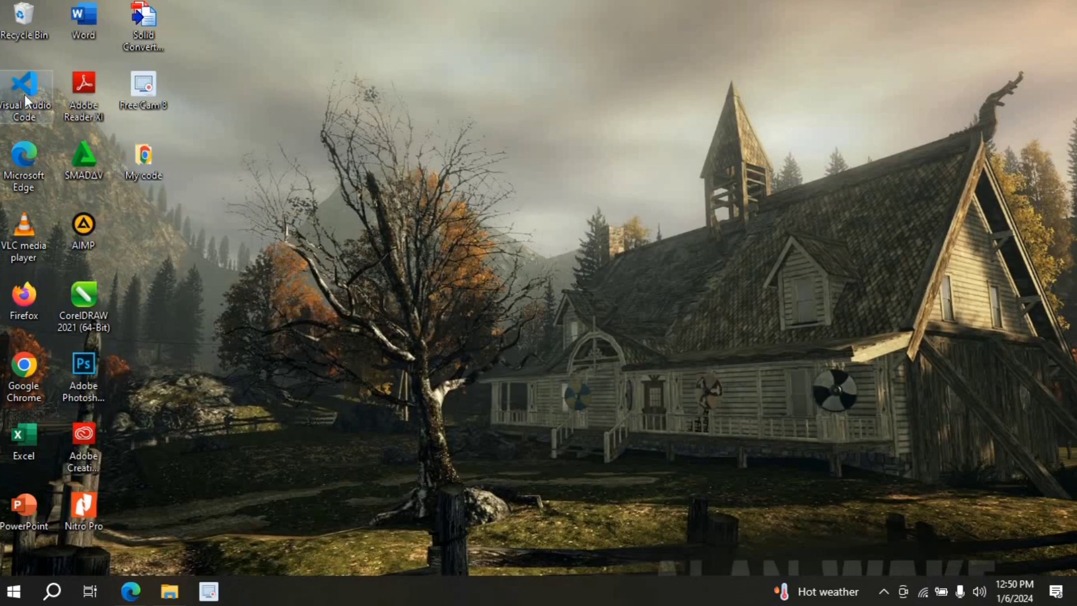
{"action": "right_click", "coordinate": [144, 160]}
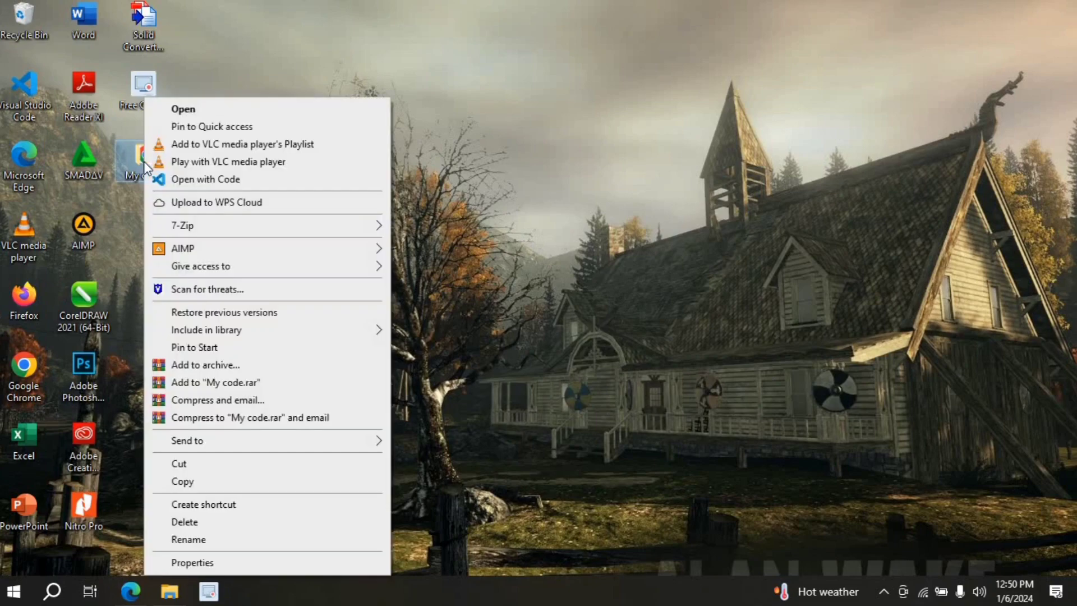
{"action": "left_click", "coordinate": [177, 181]}
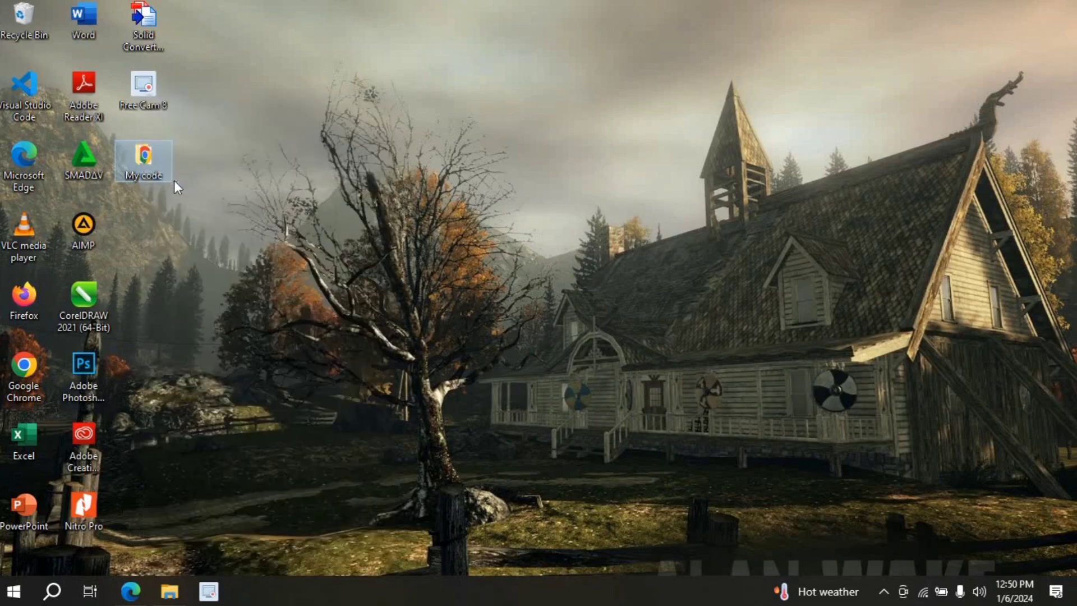